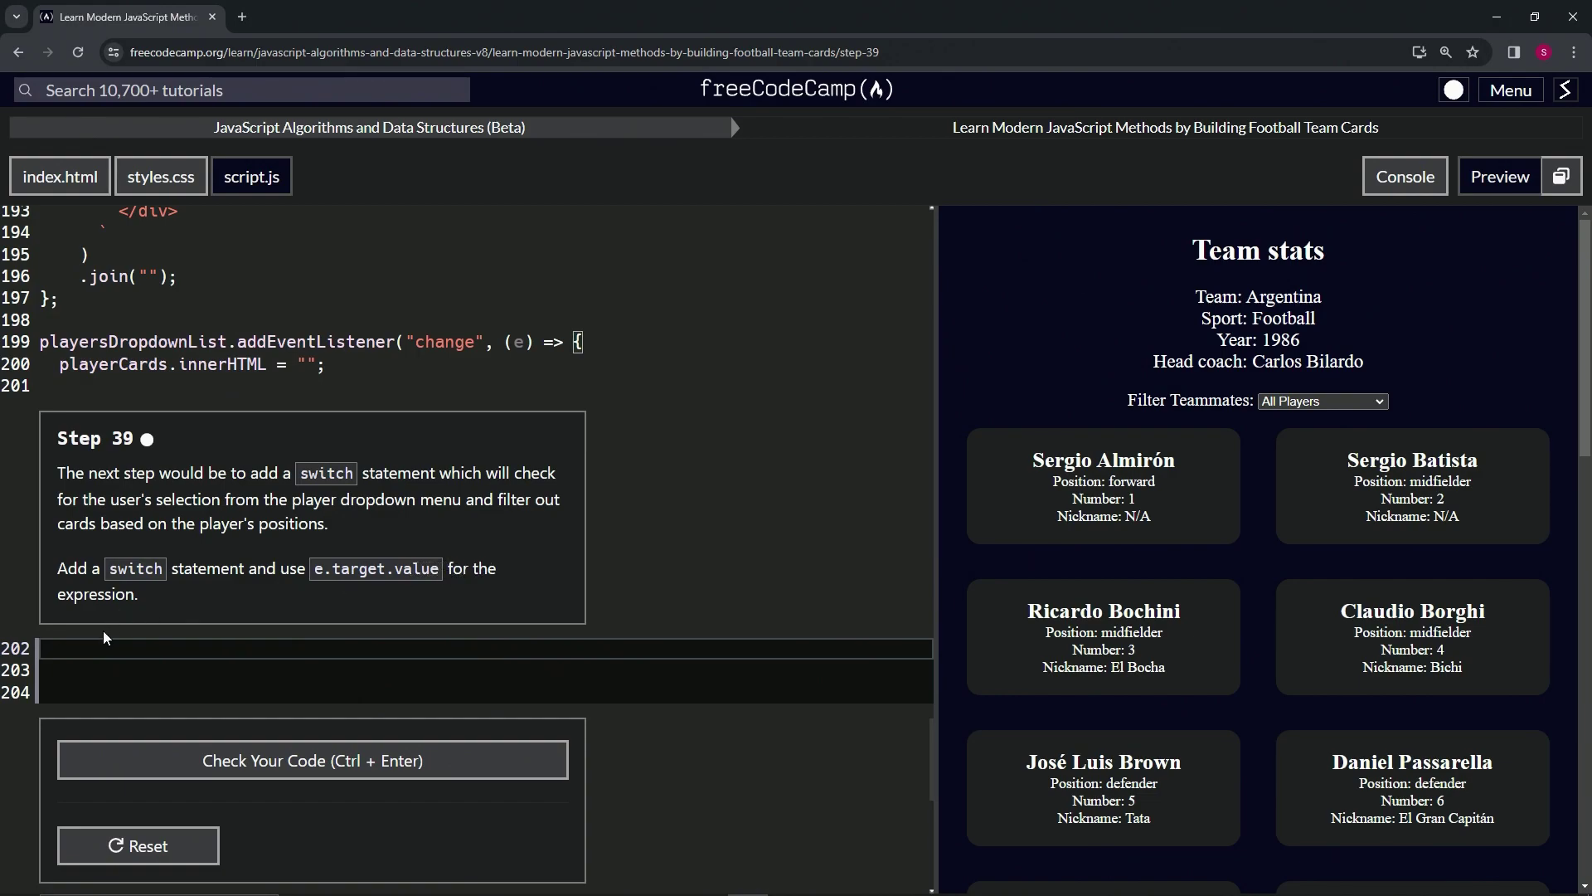
type("s")
type("witch ")
type("(e.targ")
type("et.value")
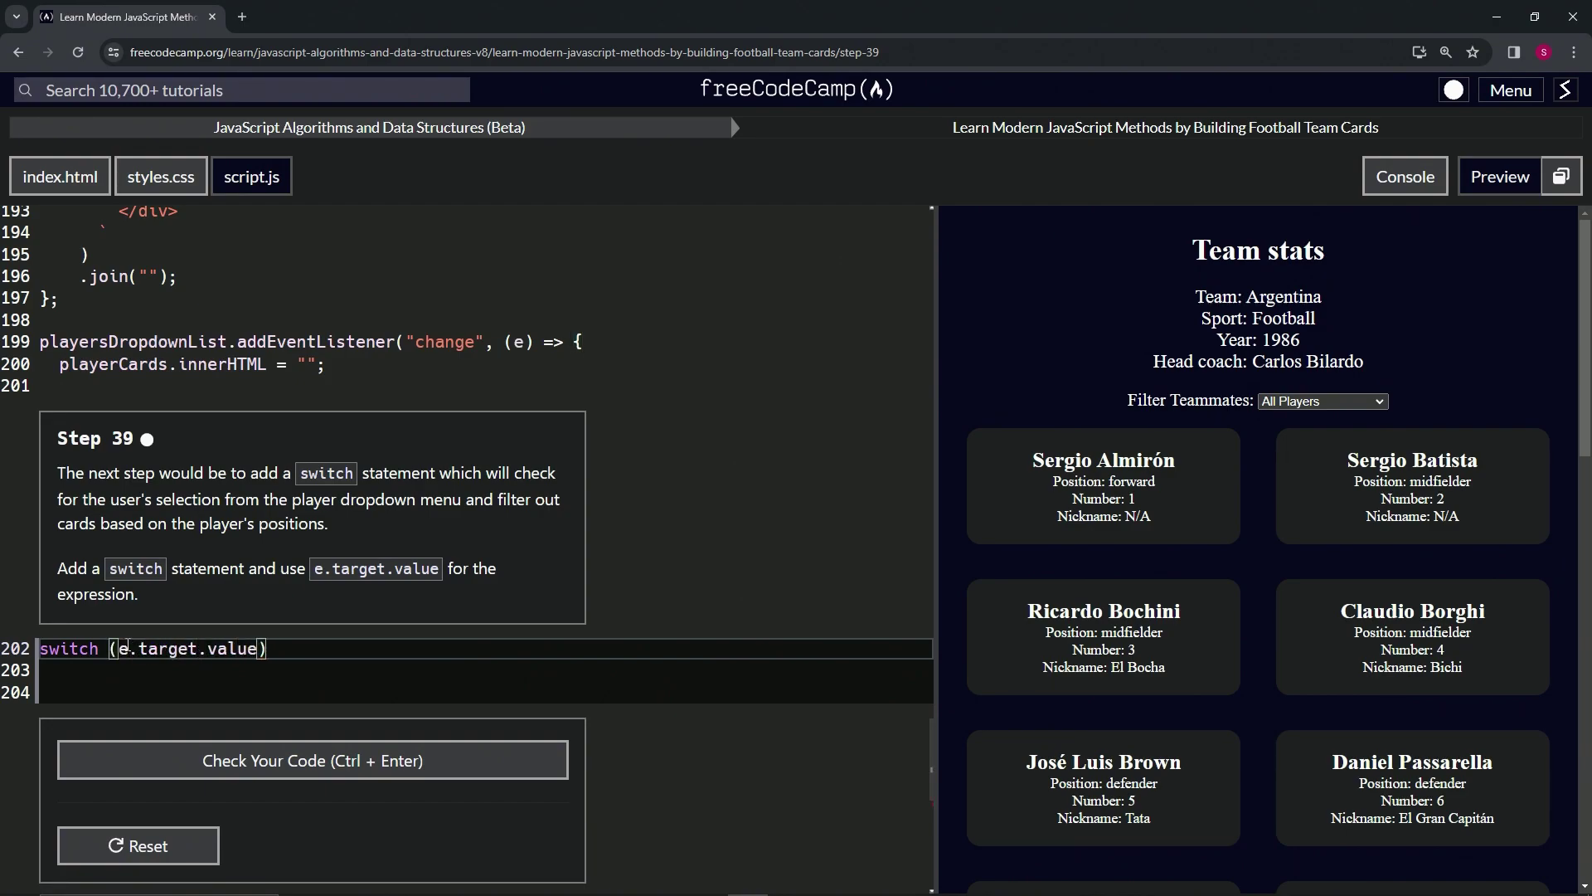
Move the misplaced braces up to the switch (e.target.value) line and split them onto separate lines
key("Down")
type("{")
key("BackSpace")
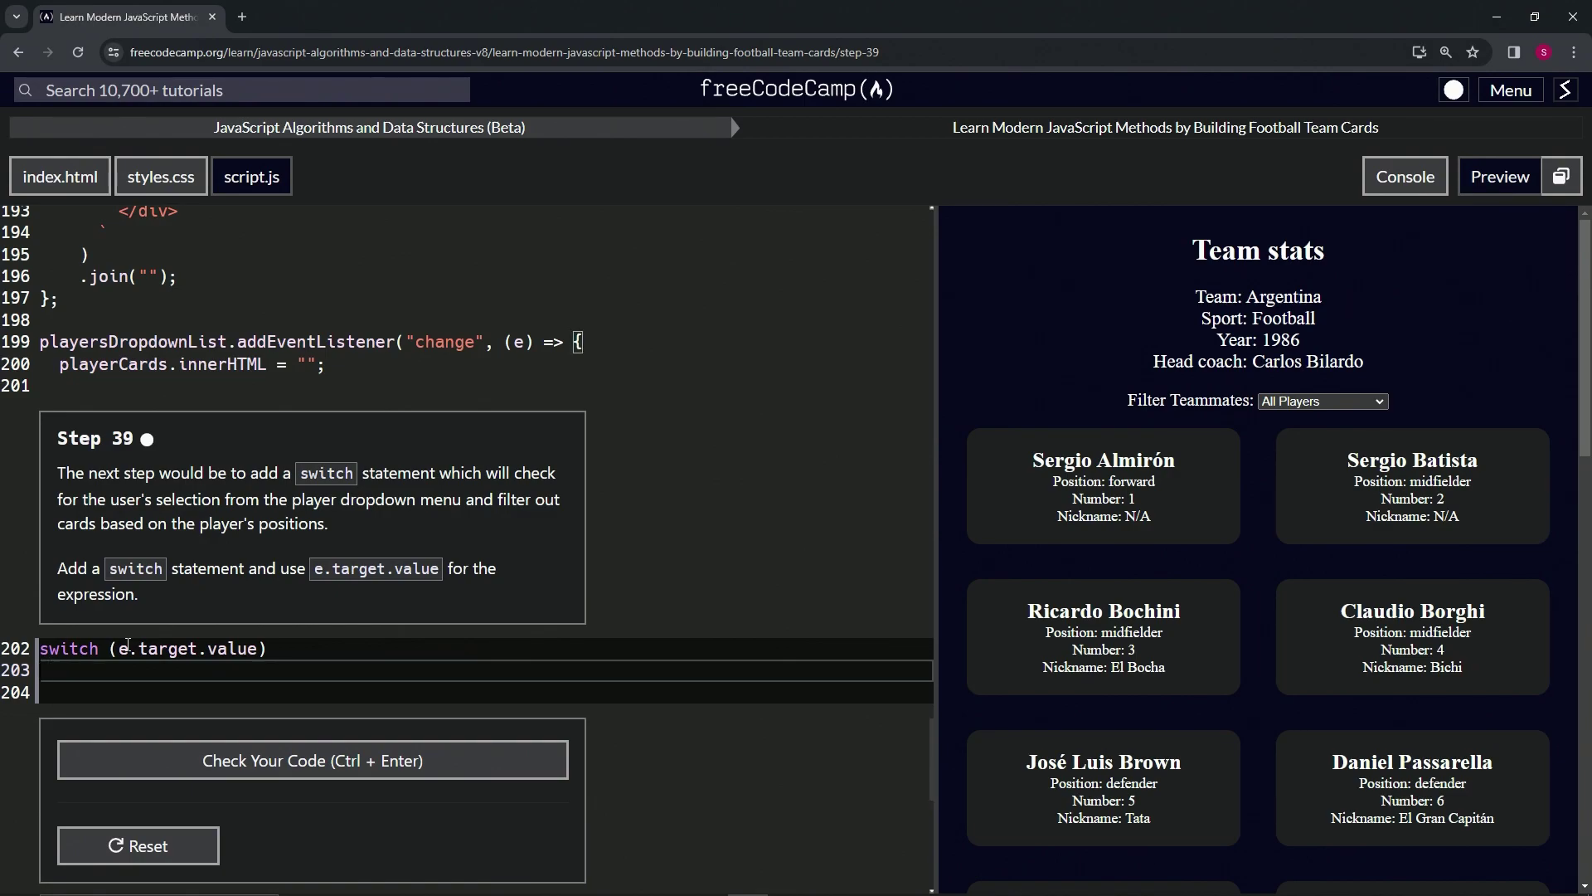
key("Up")
key("End")
type("{")
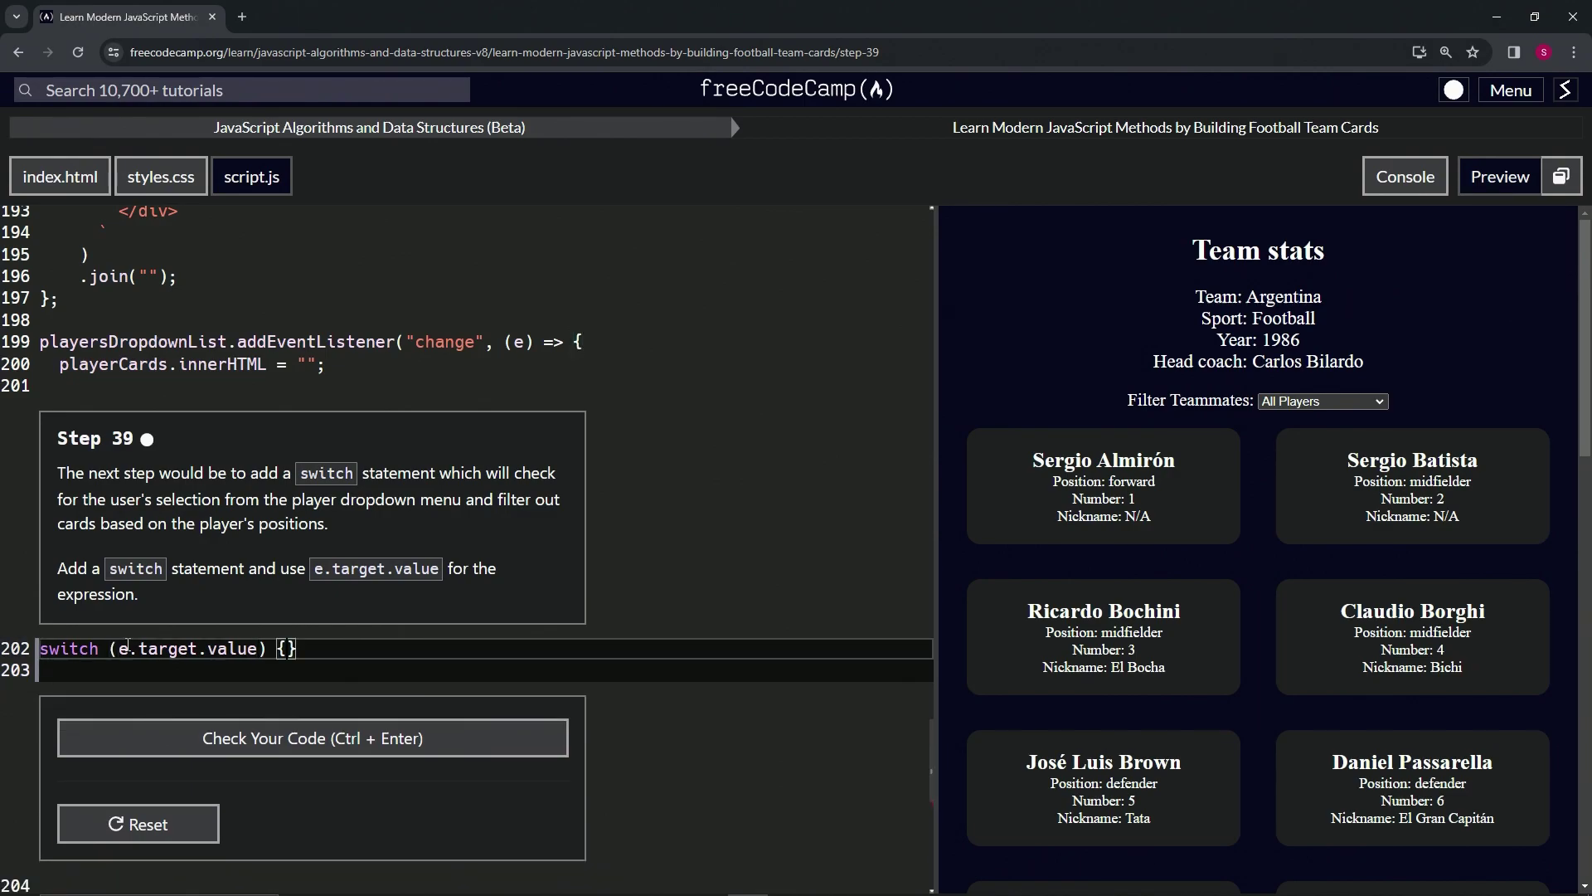
key("Return")
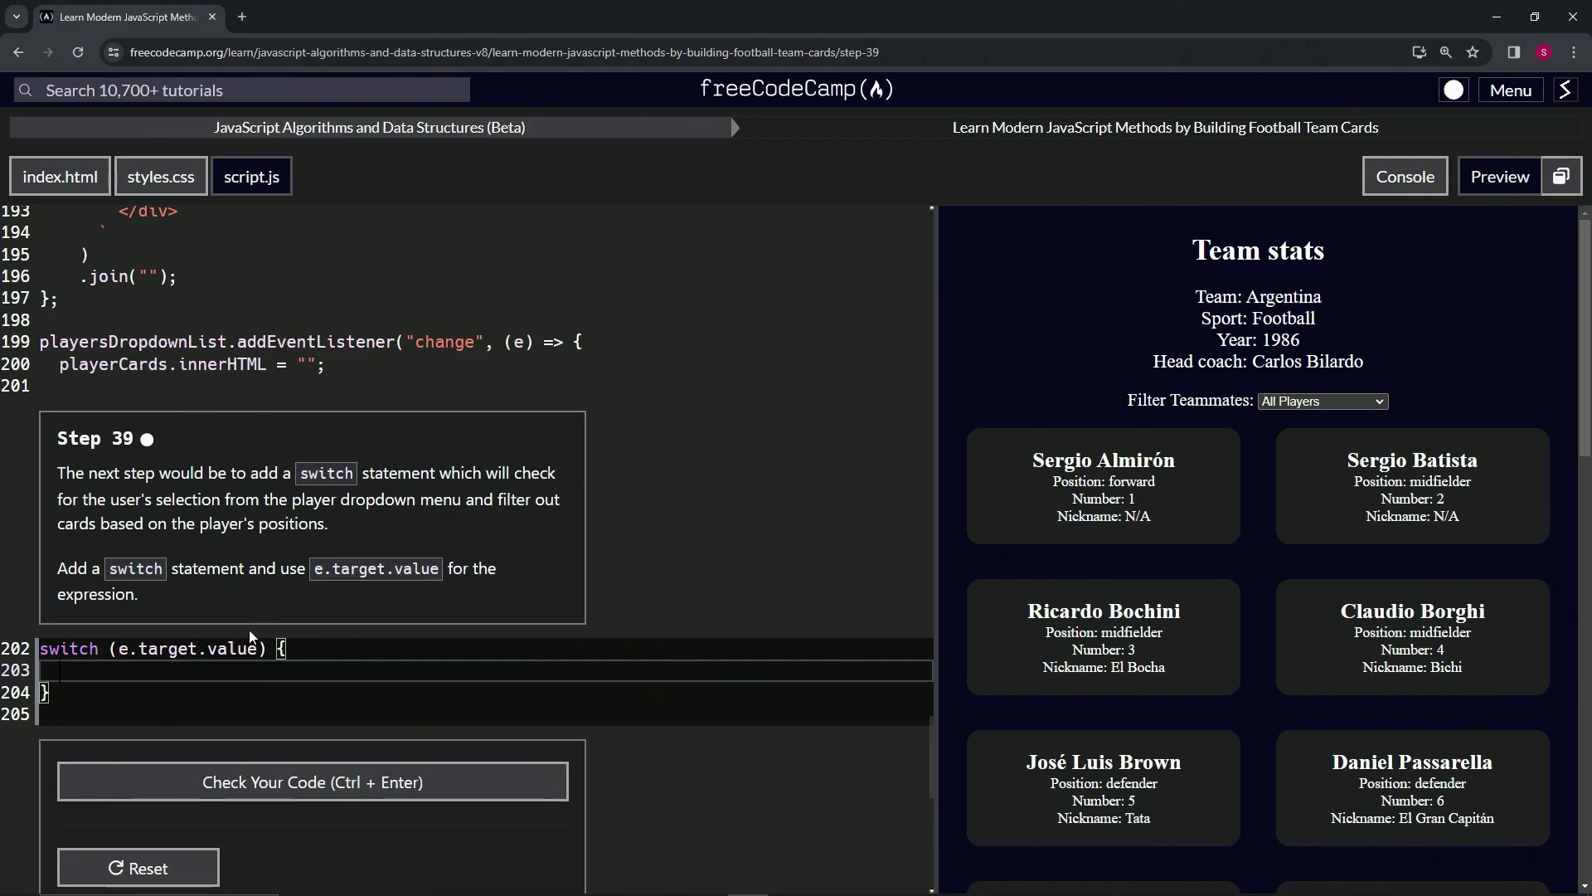
left_click(1328, 399)
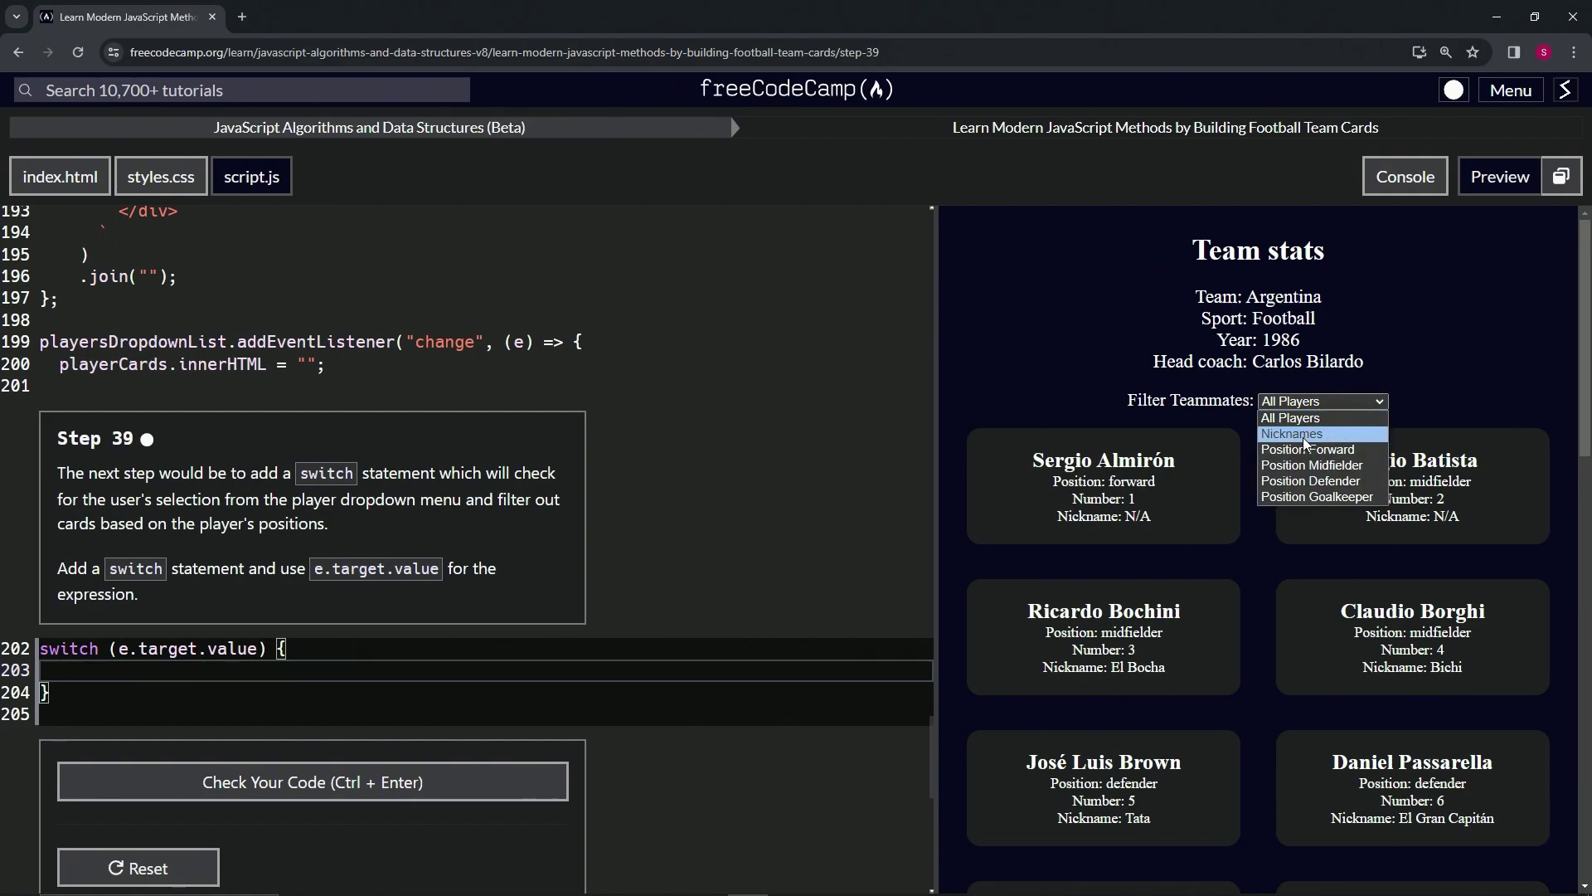
key("Escape")
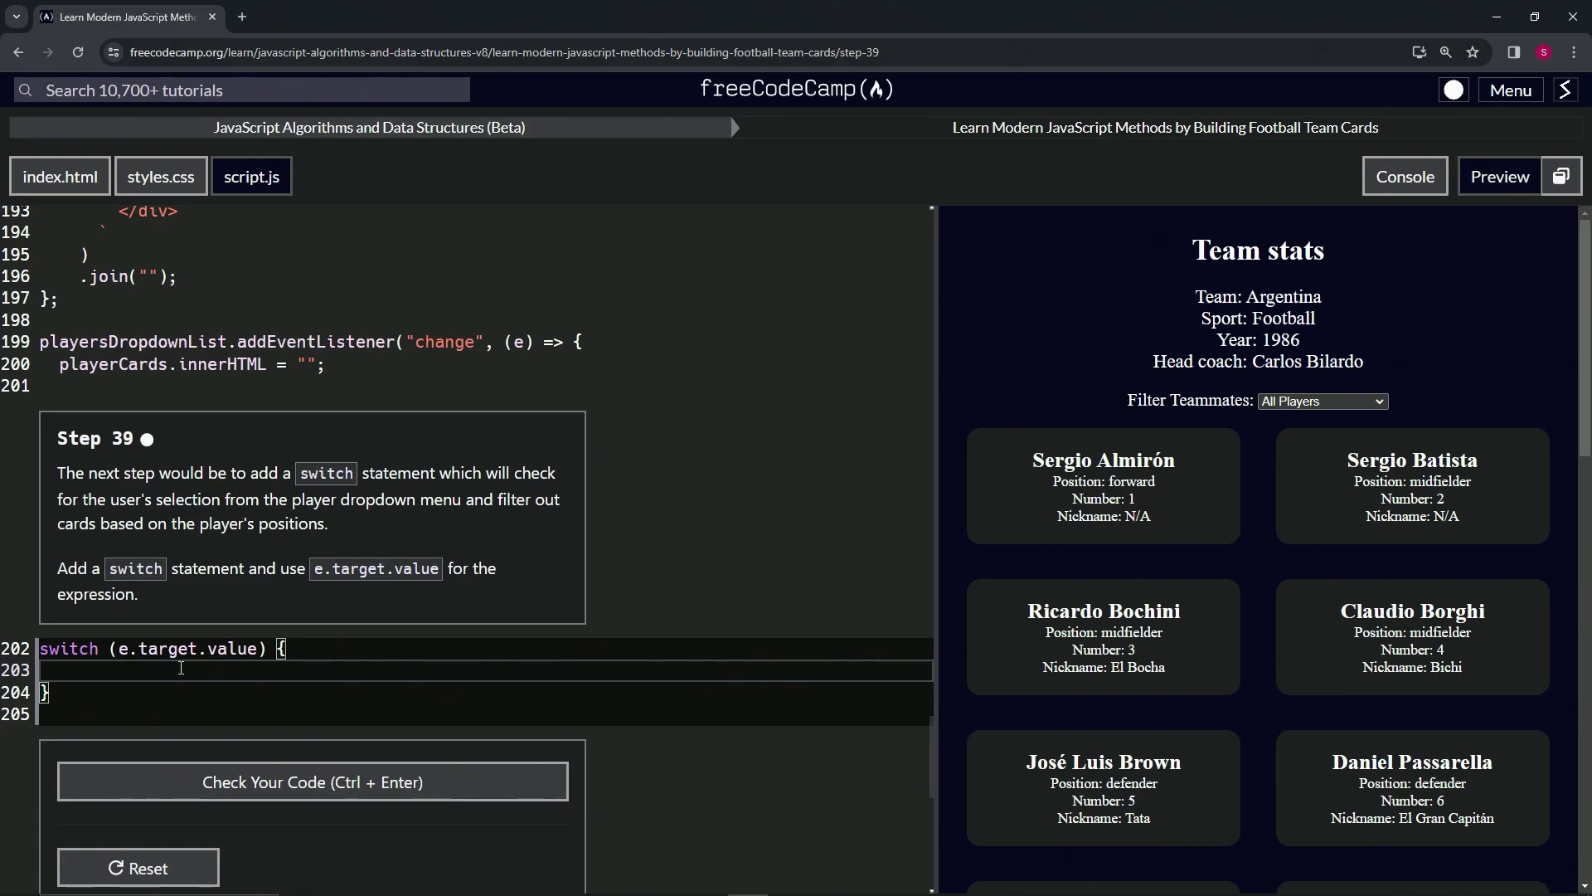
scroll(250, 677, "up", 4)
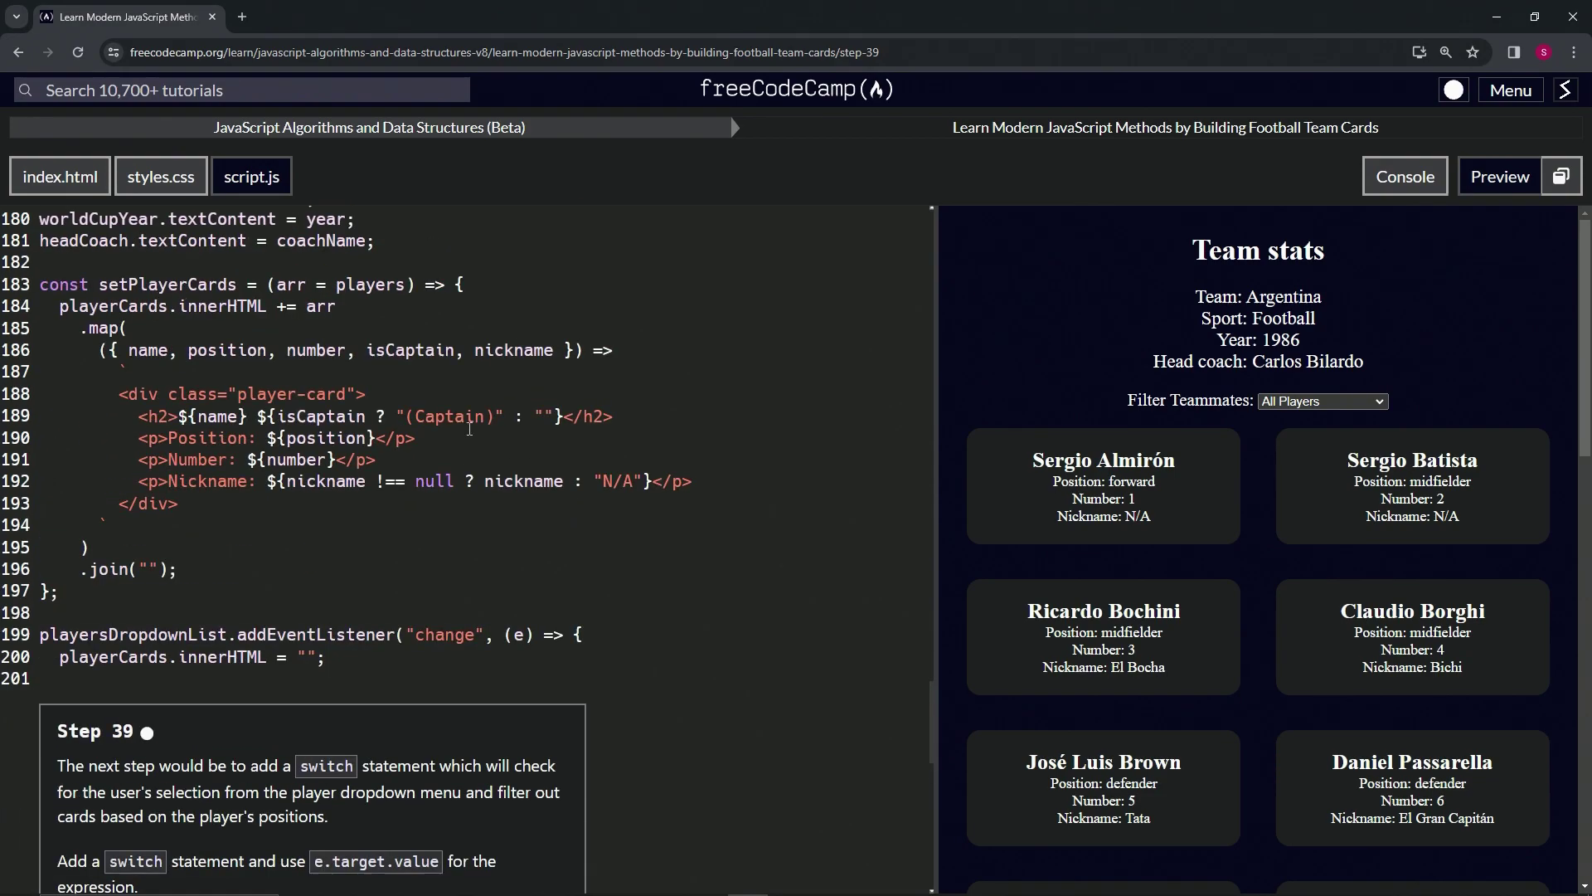
scroll(348, 559, "up", 5)
scroll(444, 450, "up", 4)
scroll(444, 450, "up", 2)
scroll(935, 678, "down", 5)
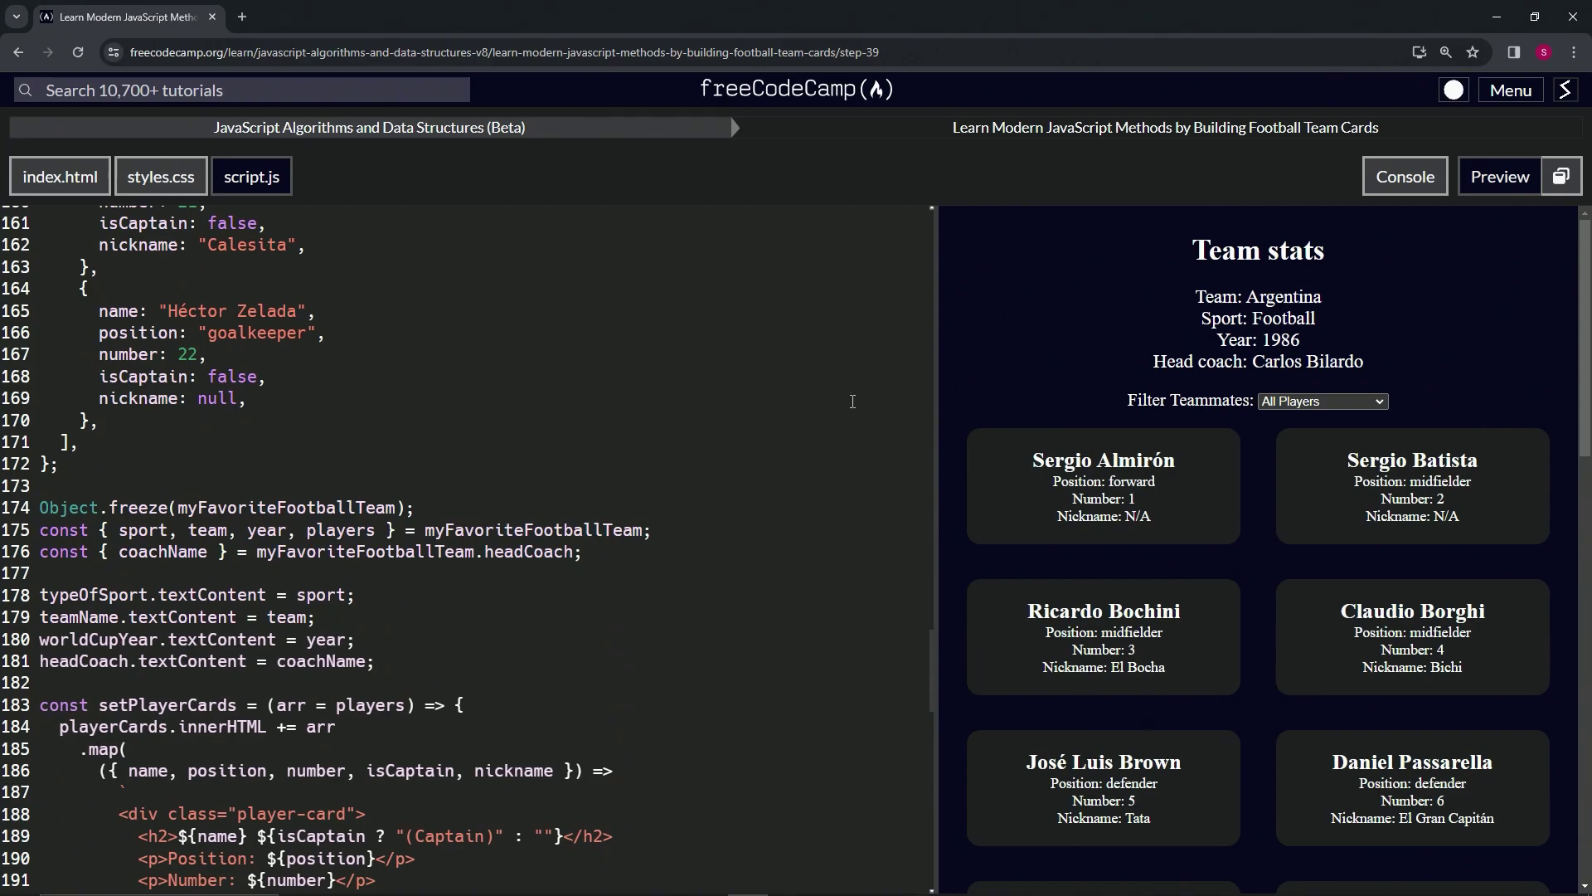
scroll(928, 666, "down", 8)
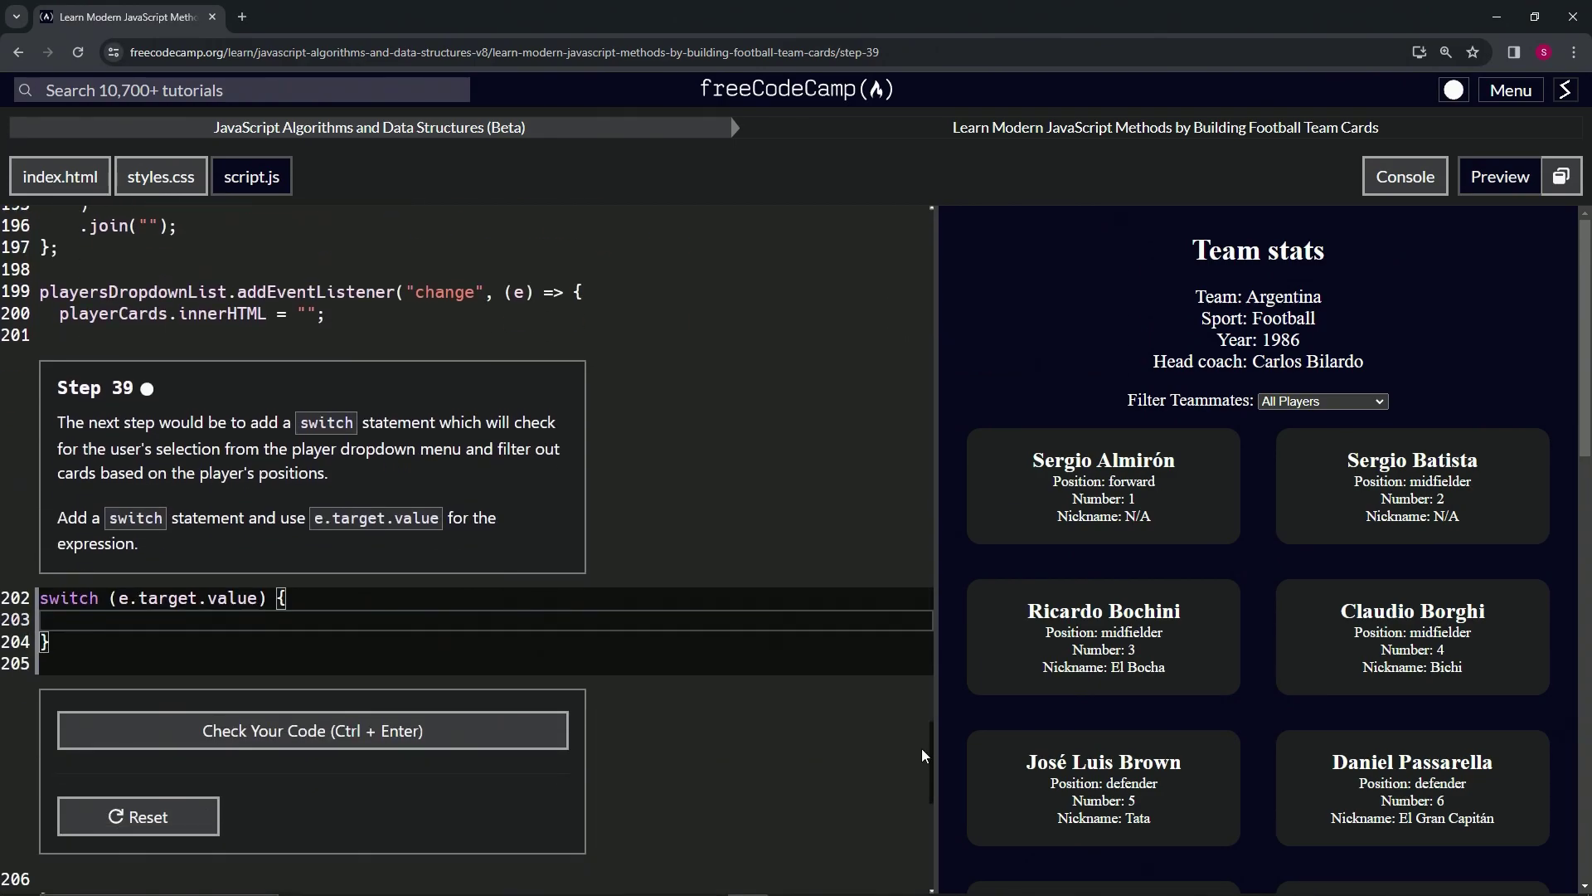
scroll(921, 747, "down", 3)
scroll(922, 748, "up", 12)
scroll(927, 373, "up", 15)
scroll(922, 311, "up", 15)
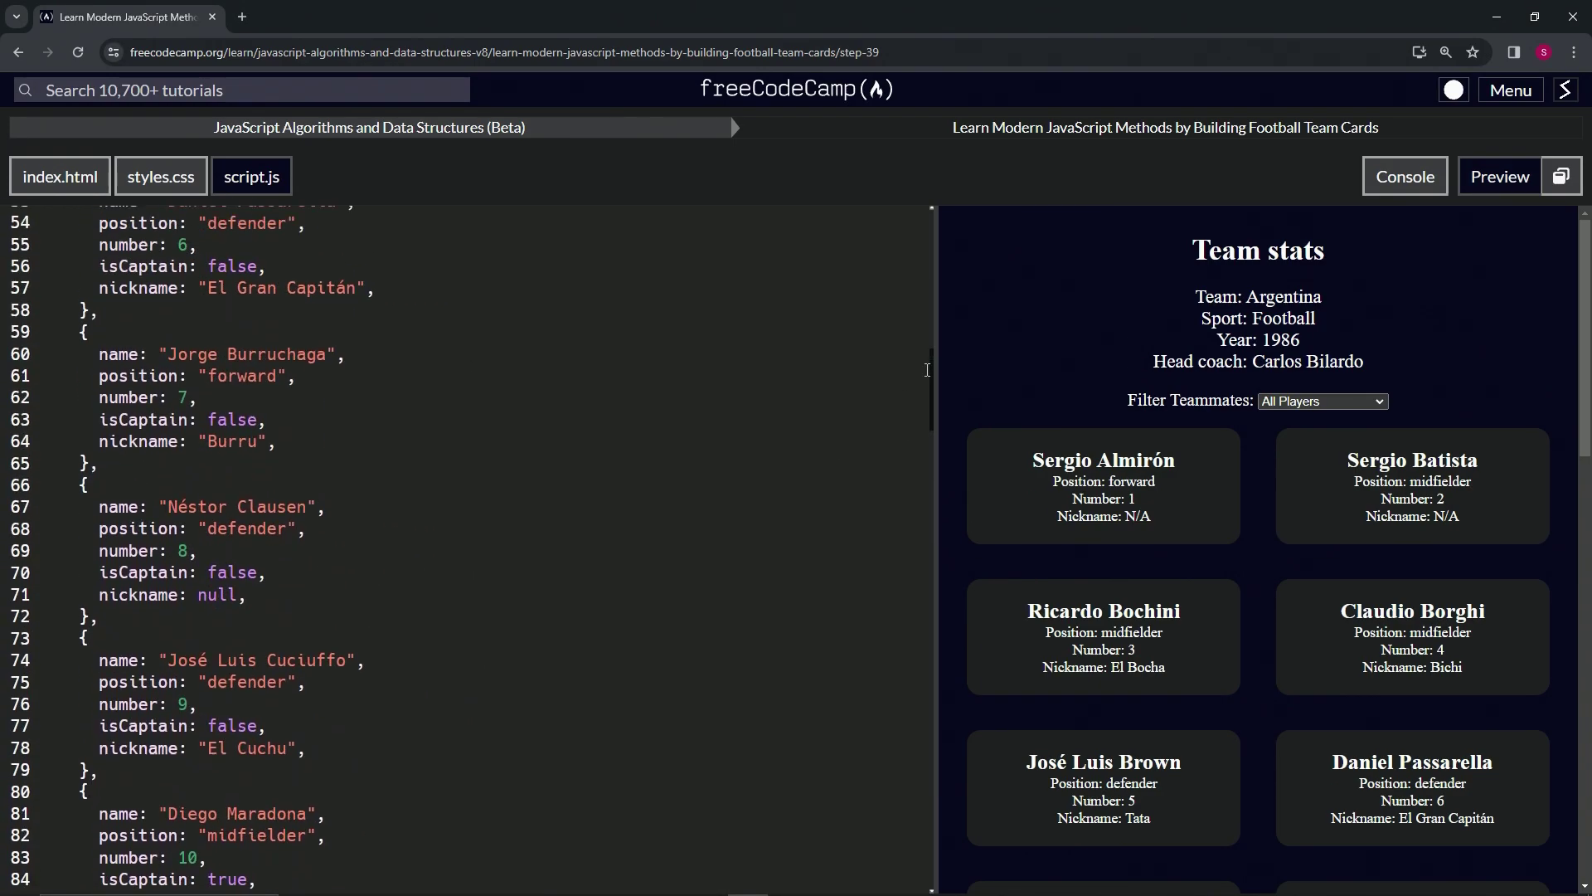
scroll(914, 261, "up", 12)
scroll(908, 232, "up", 6)
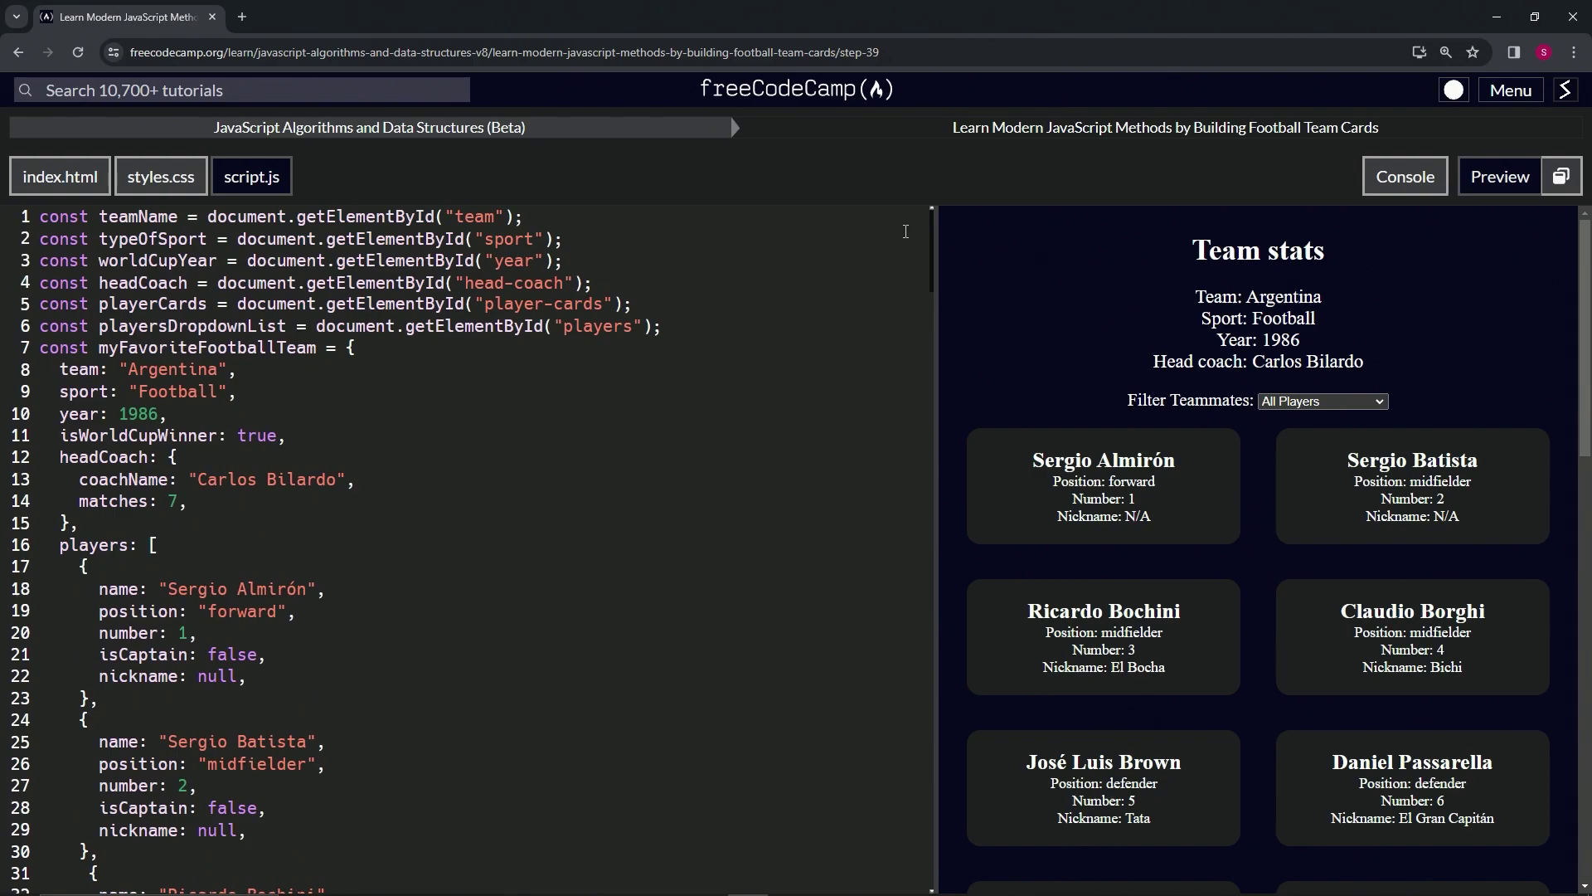
scroll(906, 374, "down", 20)
scroll(898, 560, "down", 10)
scroll(895, 695, "down", 3)
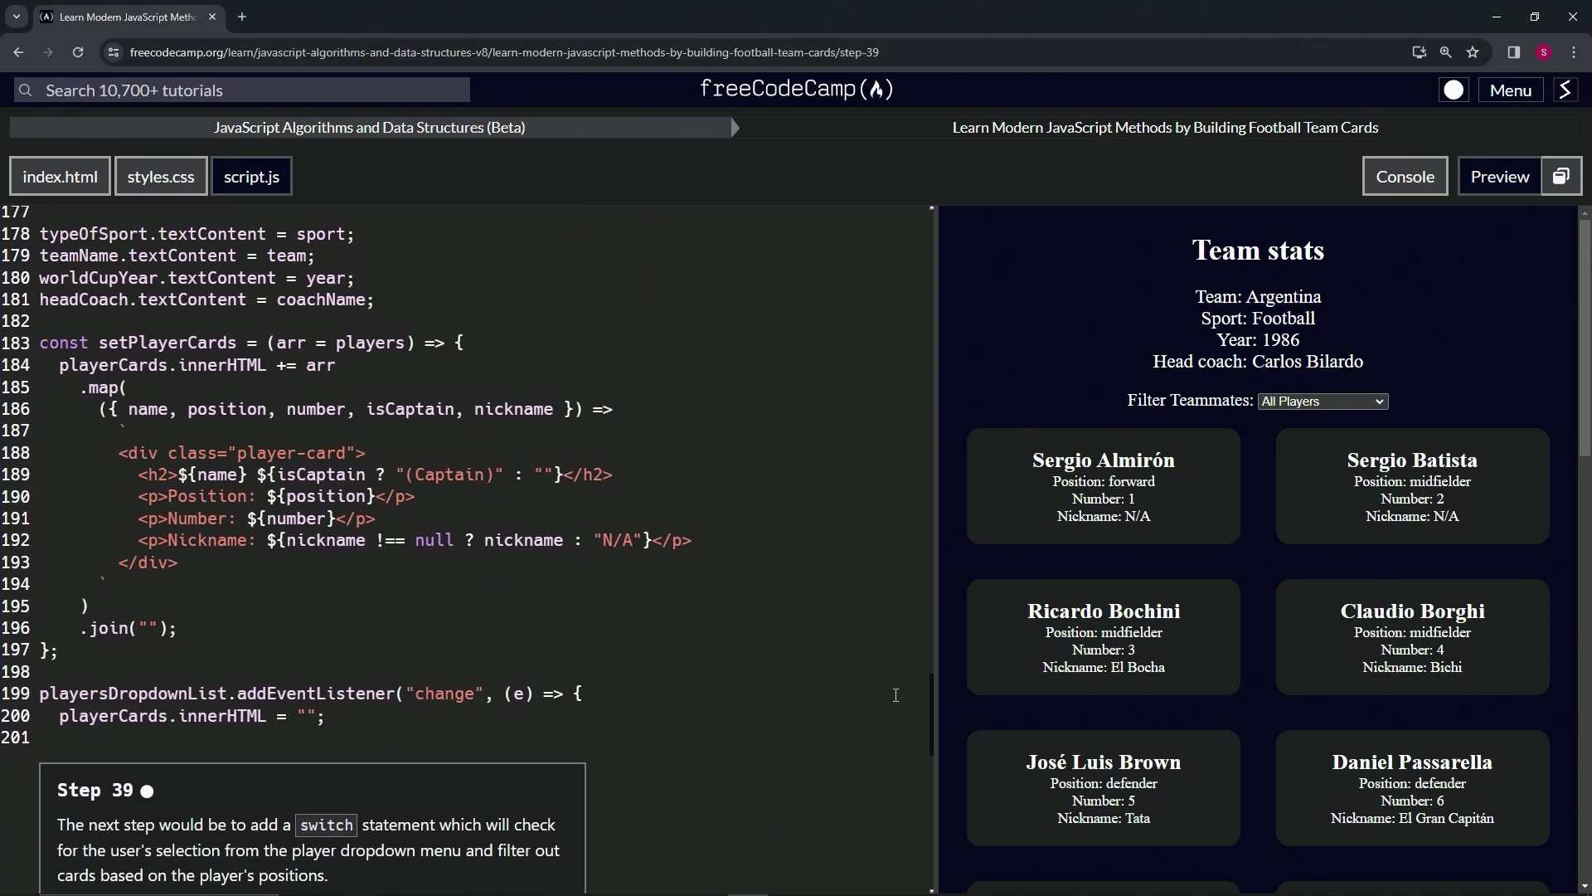
scroll(898, 705, "down", 2)
scroll(906, 734, "down", 4)
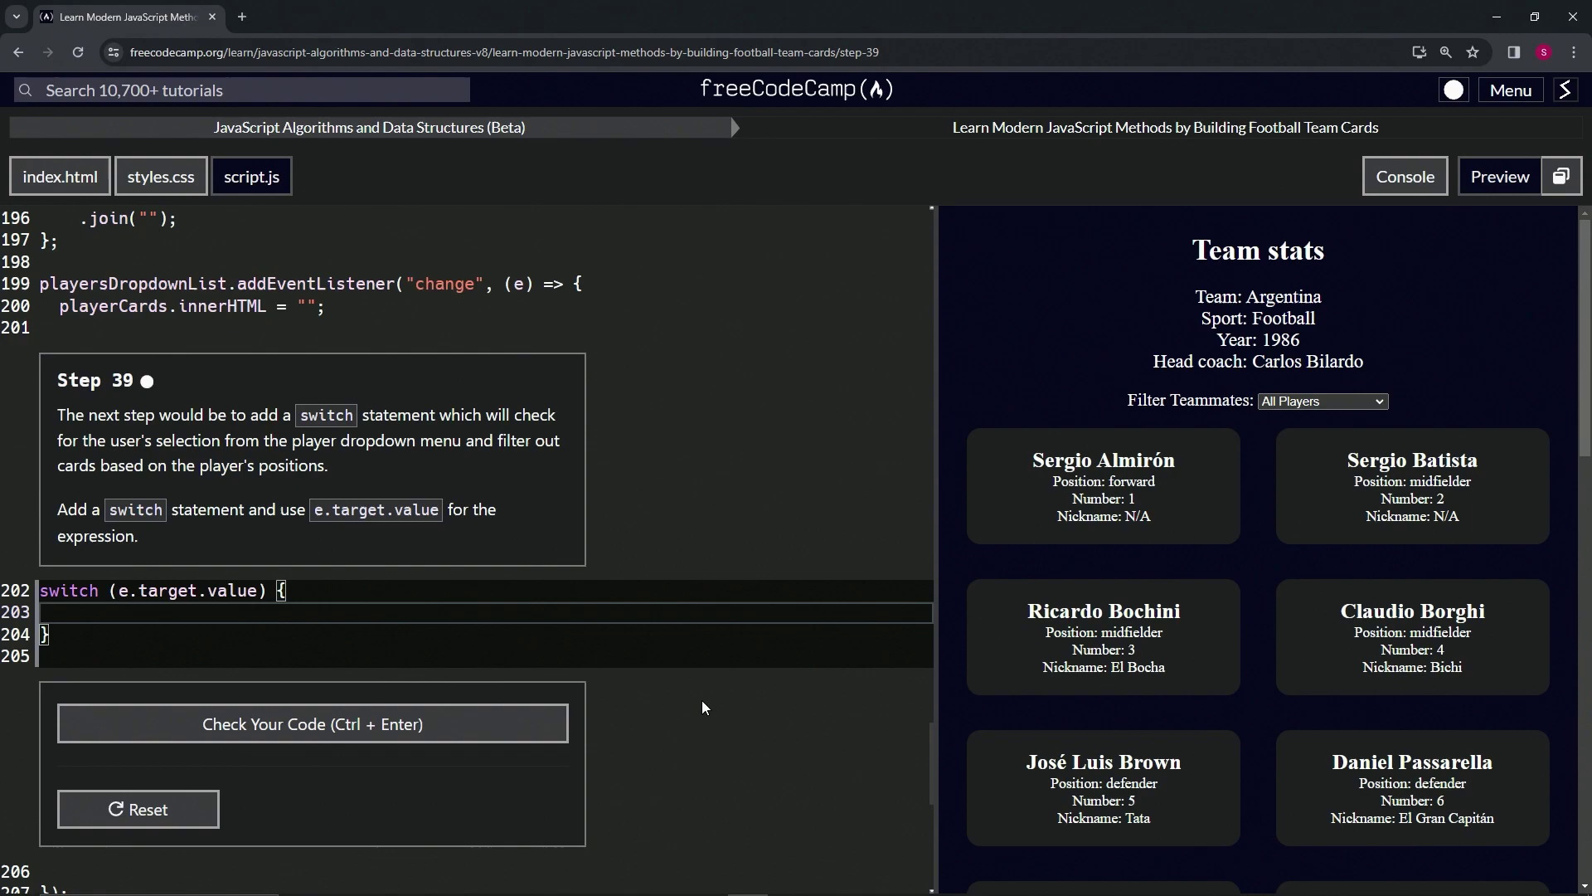
Check the Step 39 switch code and submit it to reach the Step 40 nickname case
left_click(286, 726)
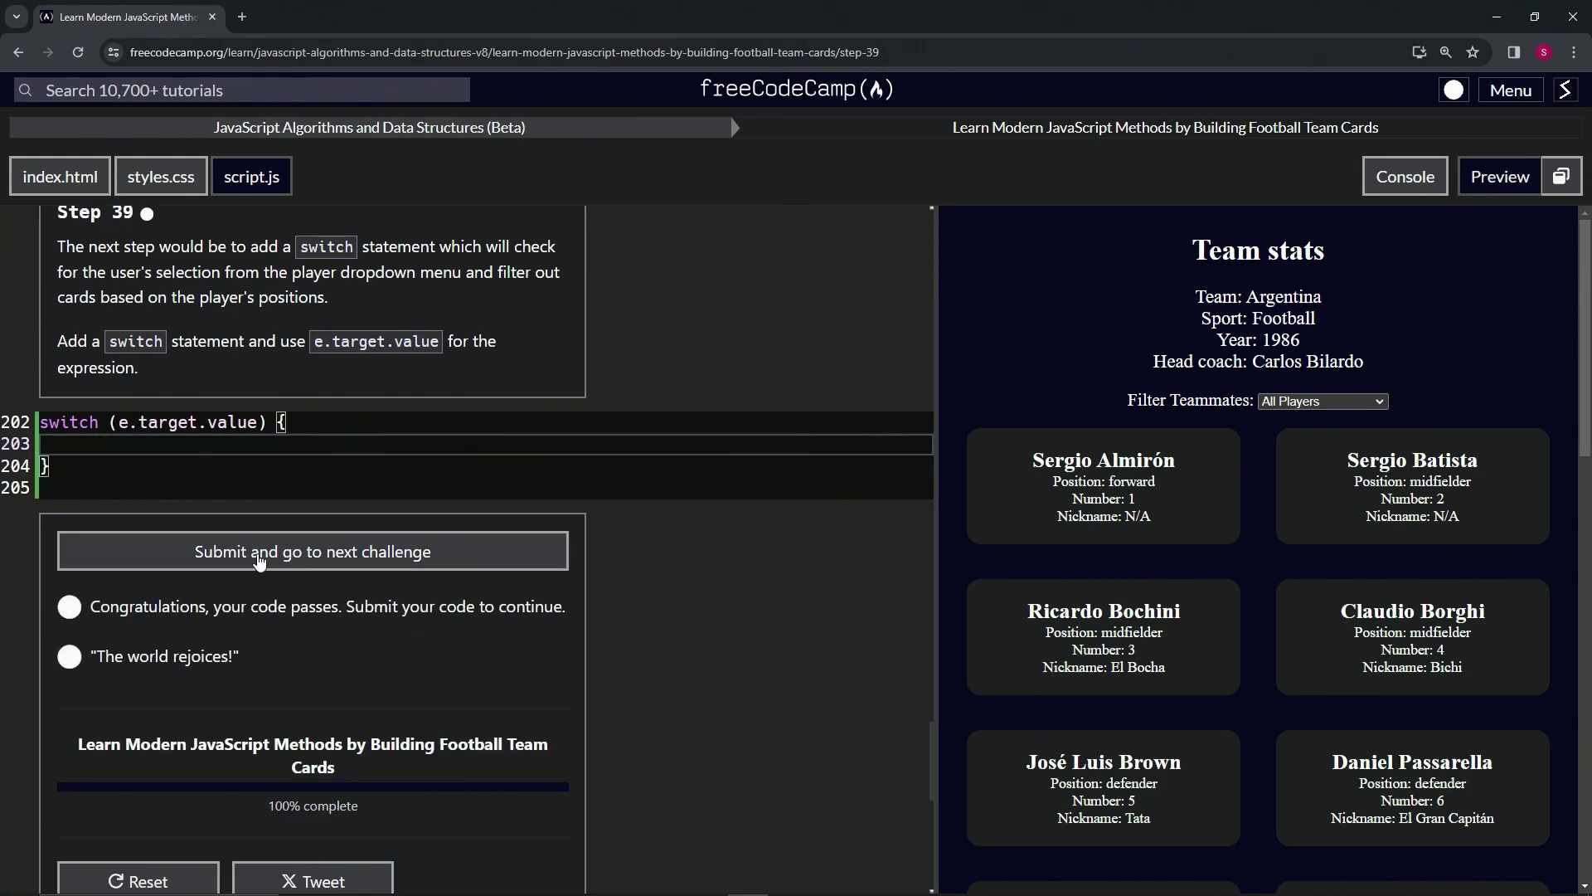
left_click(257, 560)
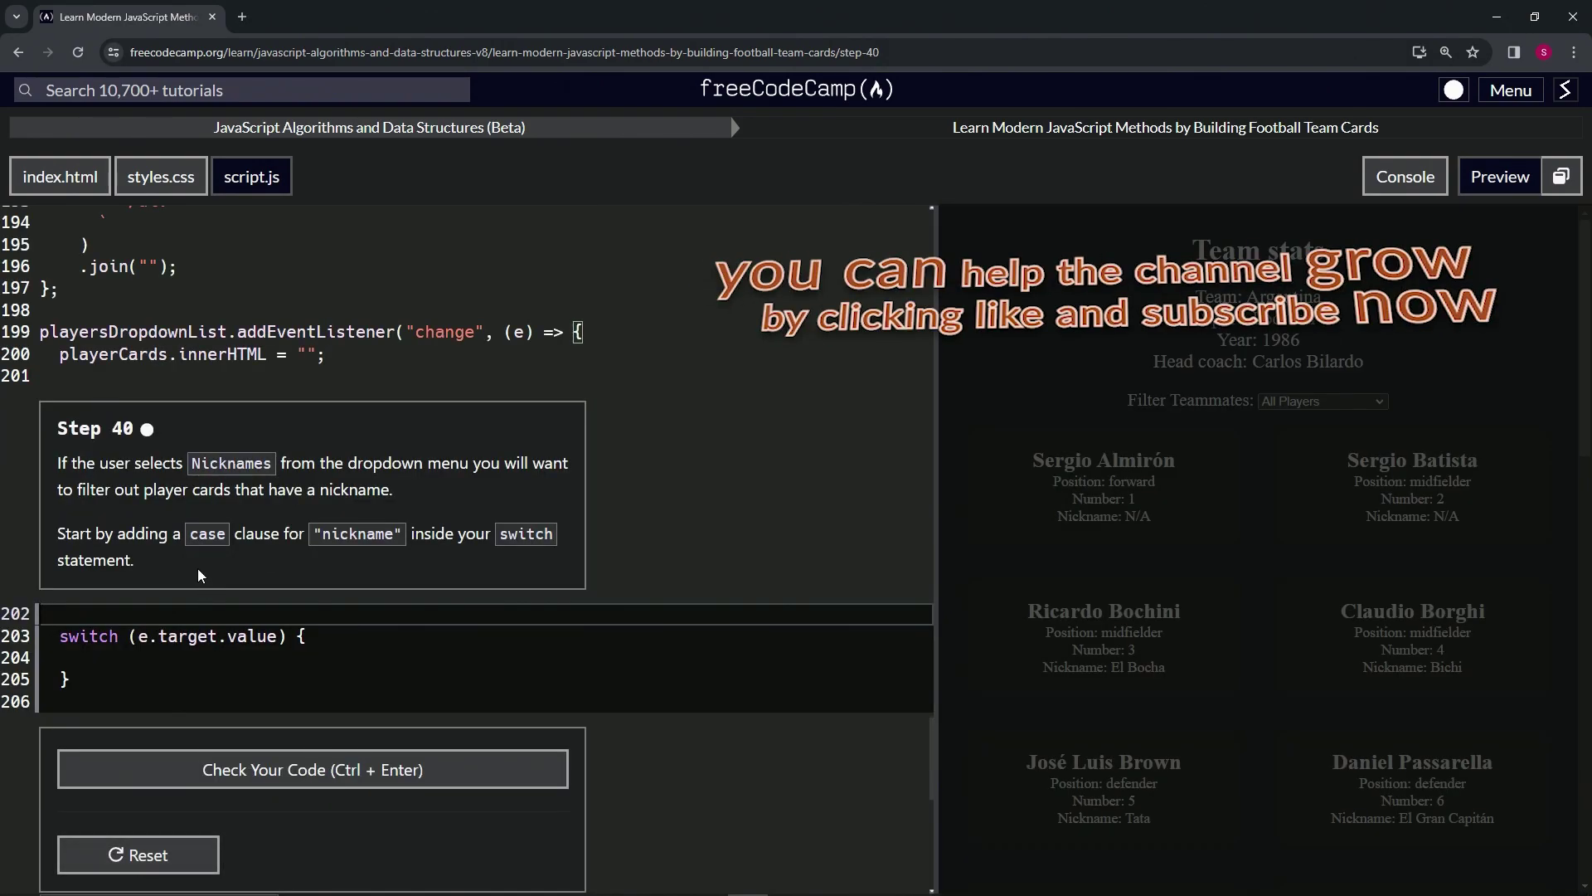